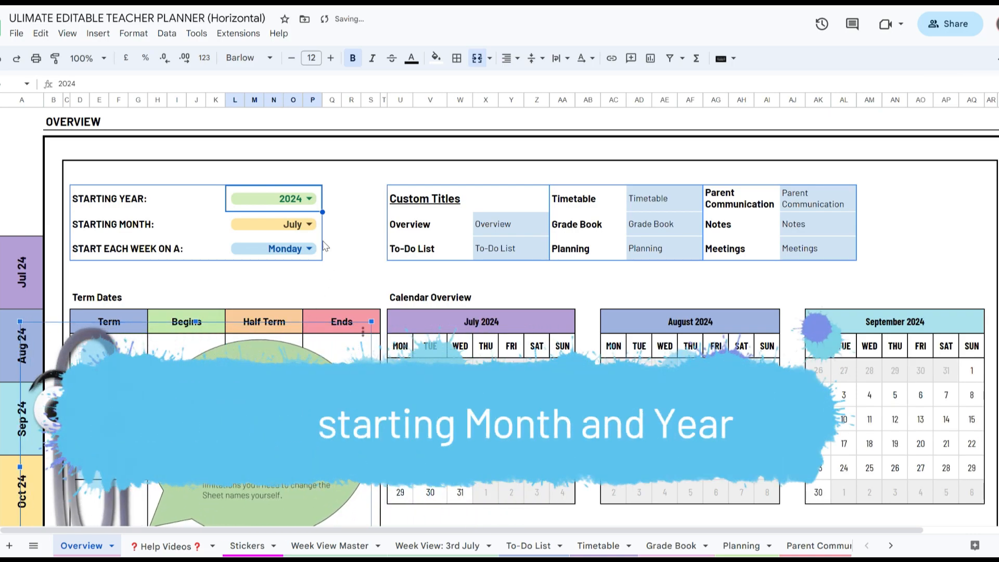
Set the planner's Starting Month to August so the overview calendars begin August 2024
click(309, 223)
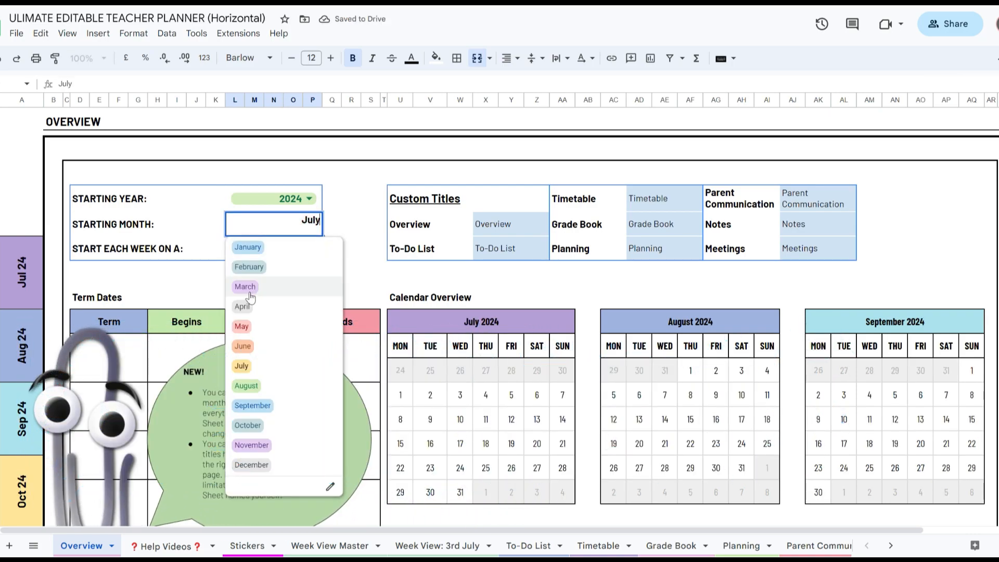
click(246, 386)
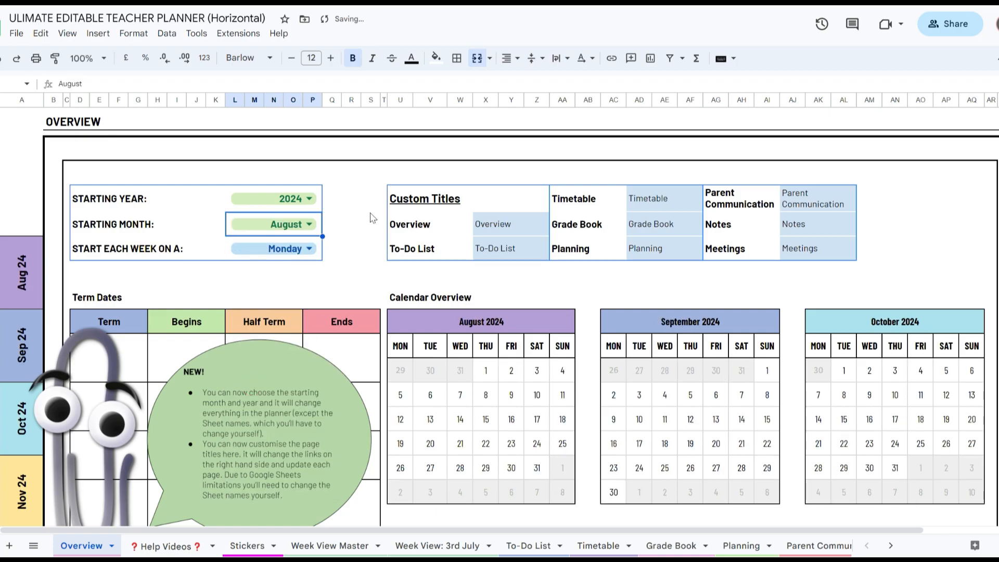
scroll(507, 230, down, 4)
scroll(640, 249, down, 4)
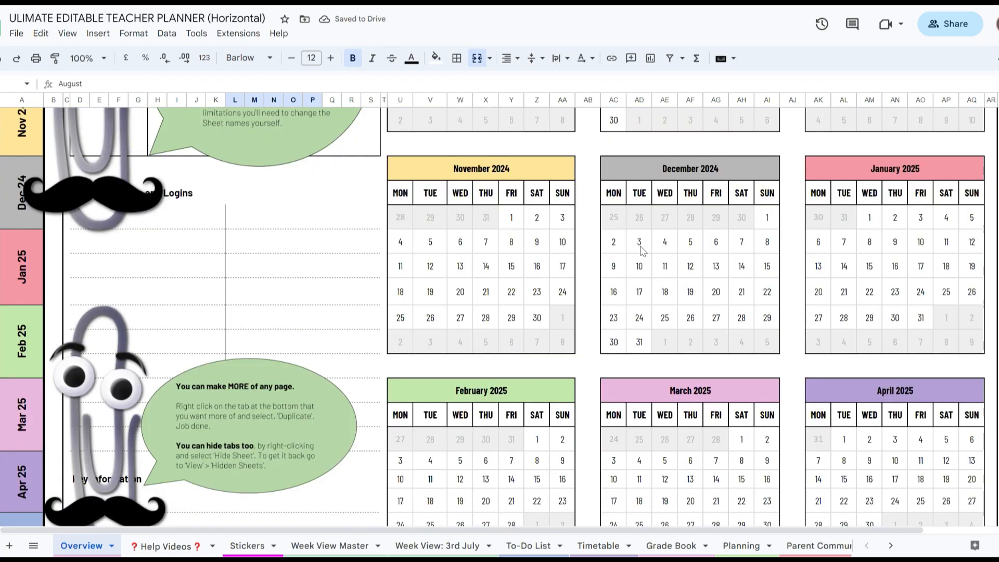
scroll(640, 248, up, 4)
scroll(641, 248, up, 4)
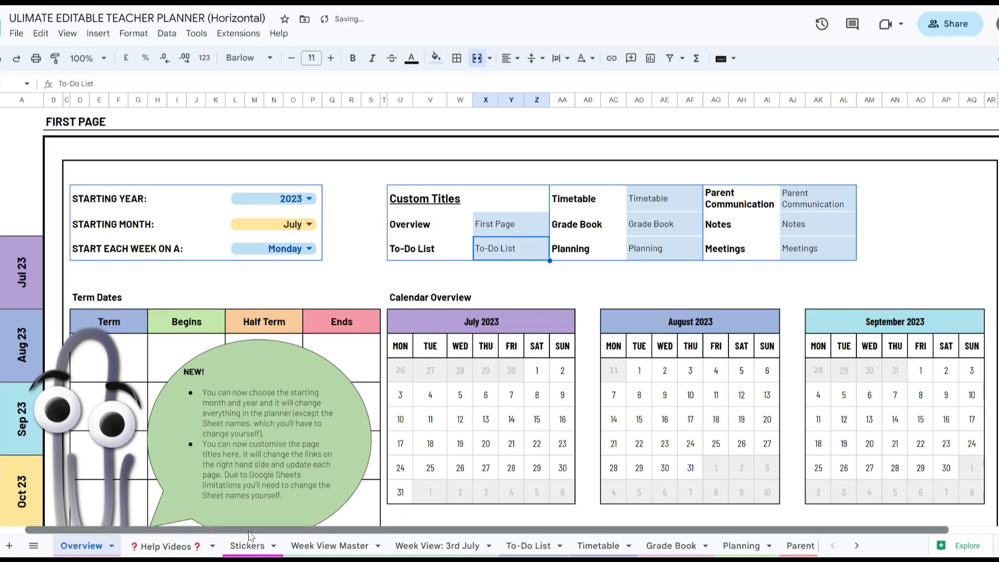
Go to the To-Do List sheet and tick the Example task so it is crossed out
drag(212, 532, 386, 536)
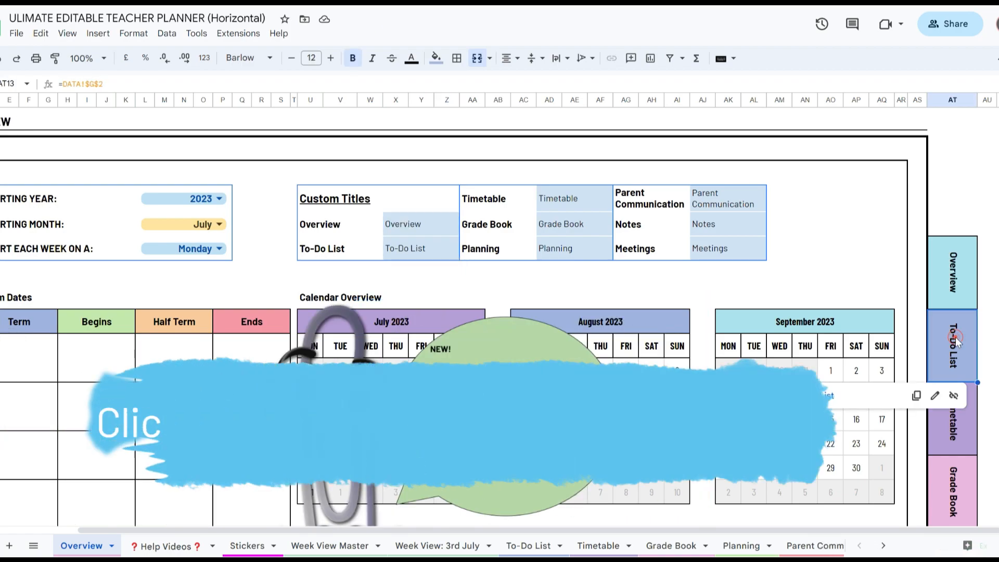
click(955, 338)
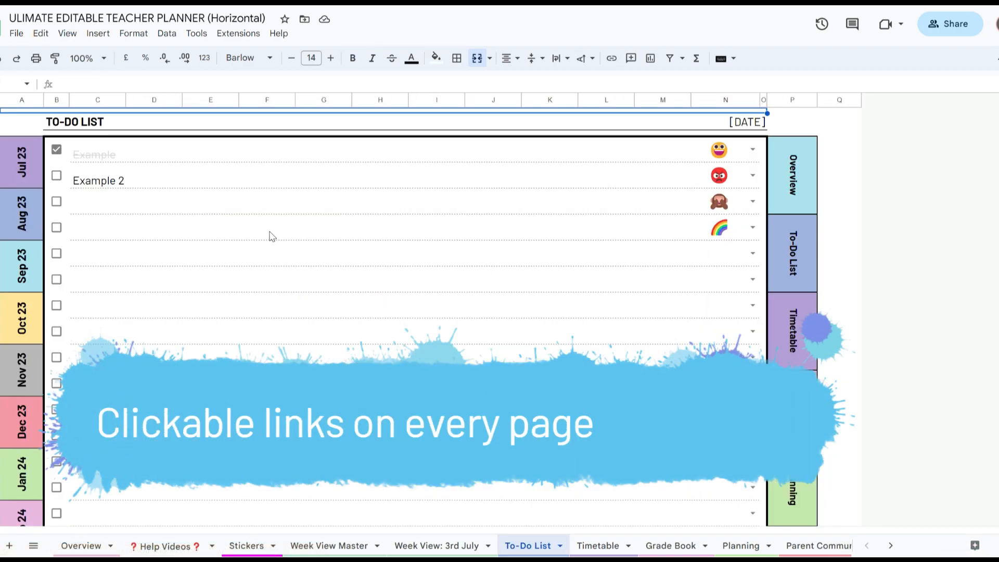
click(57, 149)
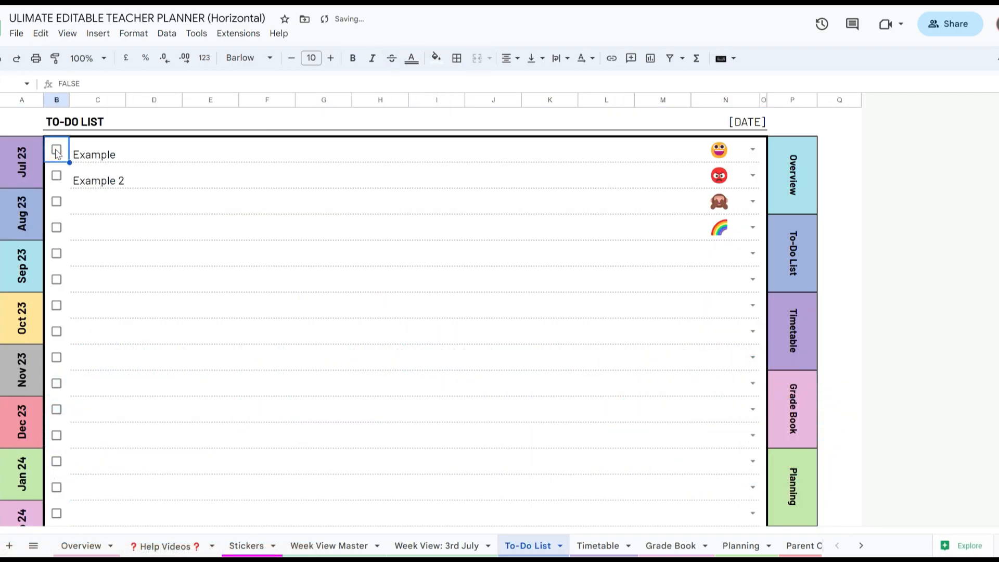
click(56, 149)
click(61, 179)
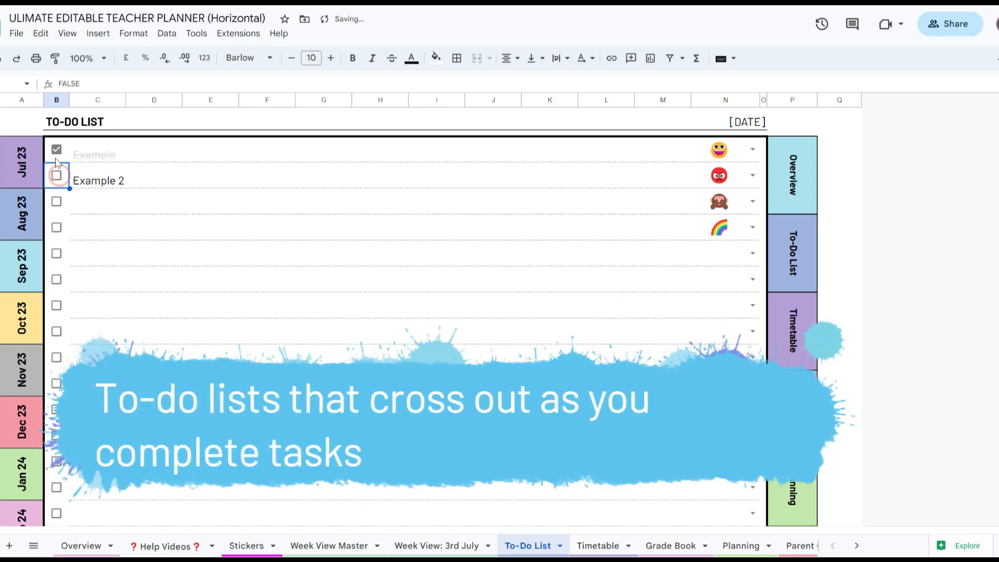
Show the emoji choices for the first to-do task
click(752, 149)
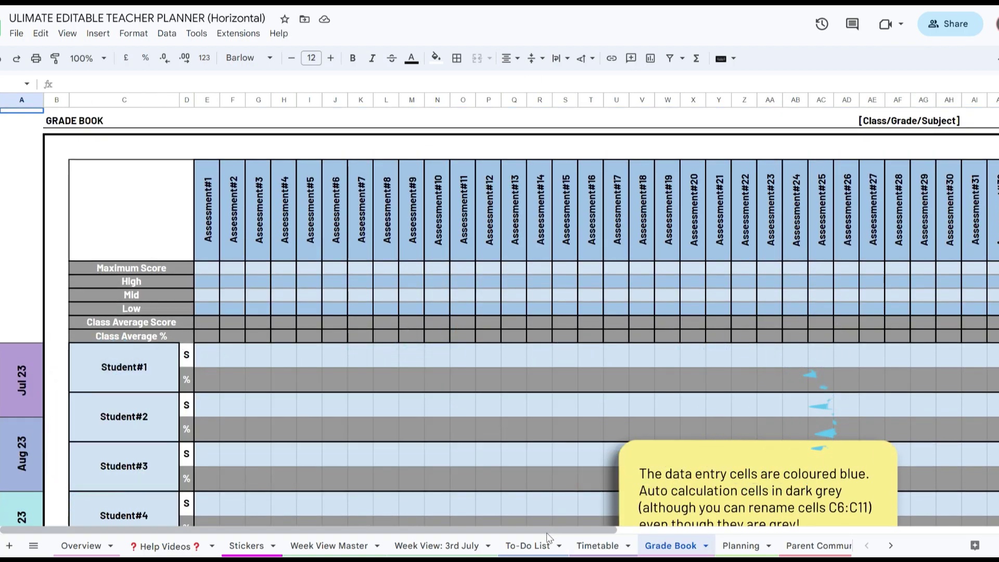
drag(548, 536, 893, 537)
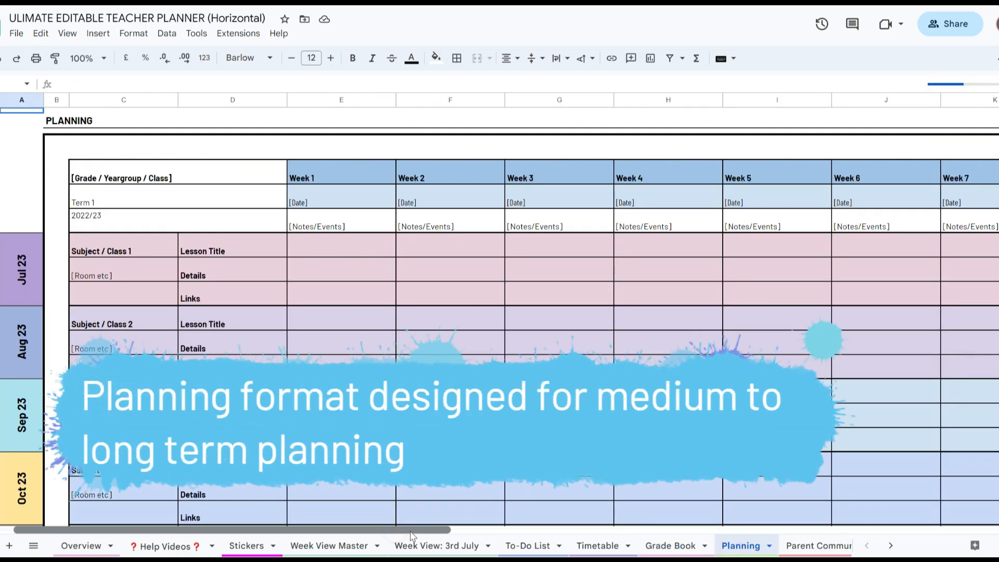
drag(411, 536, 830, 528)
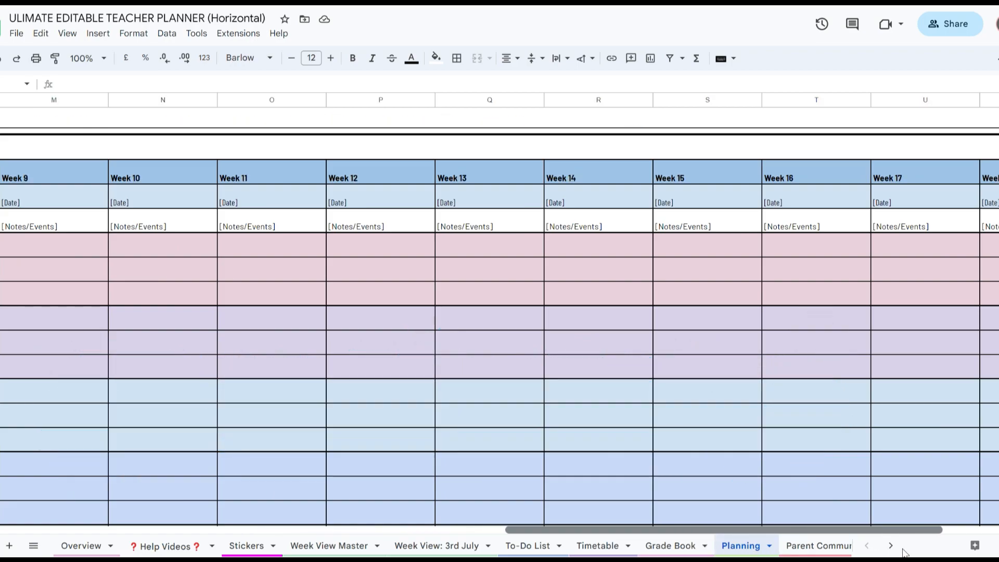
drag(573, 529, 402, 529)
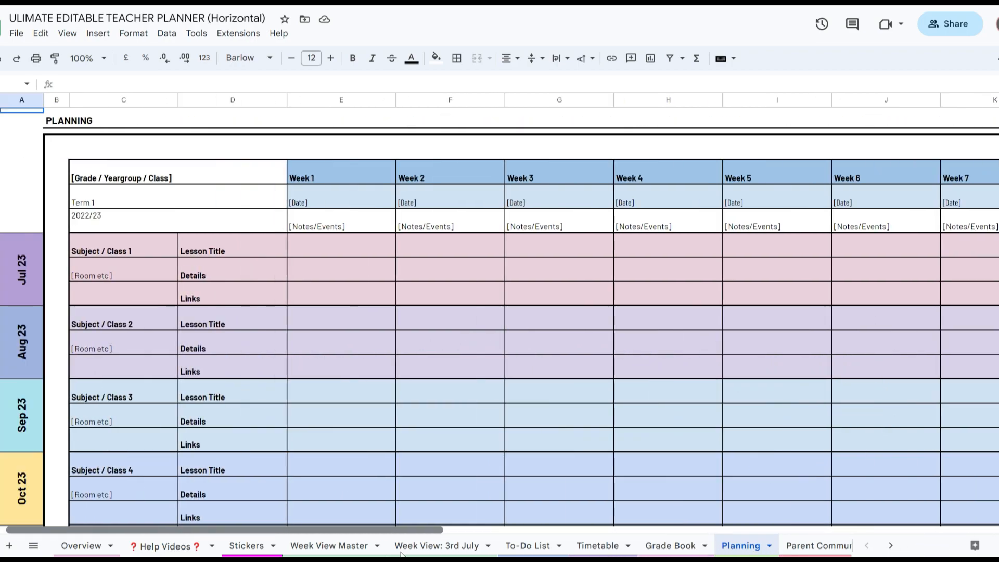
Switch to the Parent Communication log sheet
click(811, 545)
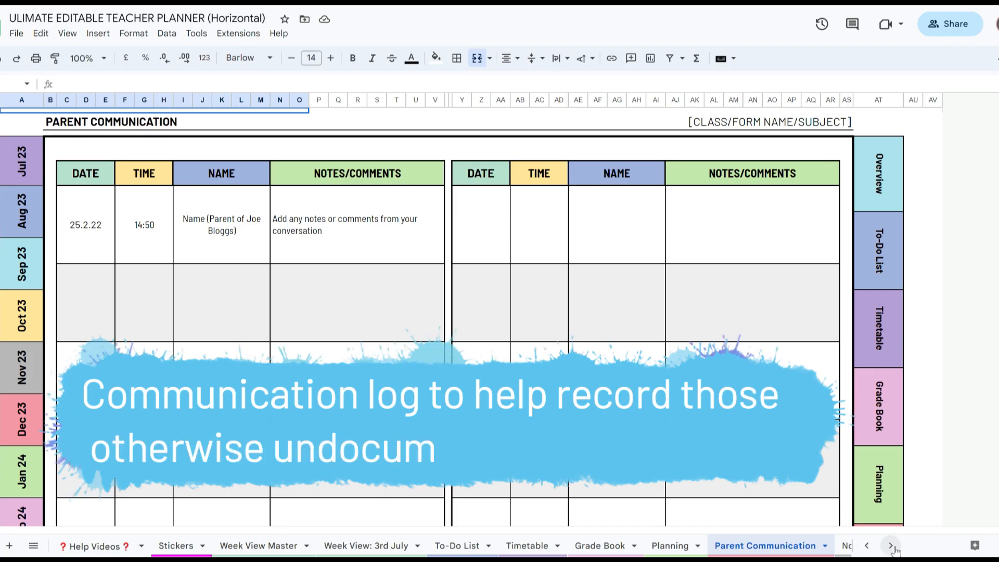
On the Notes sheet, move the green sticky note and undo it back to its place
click(70, 545)
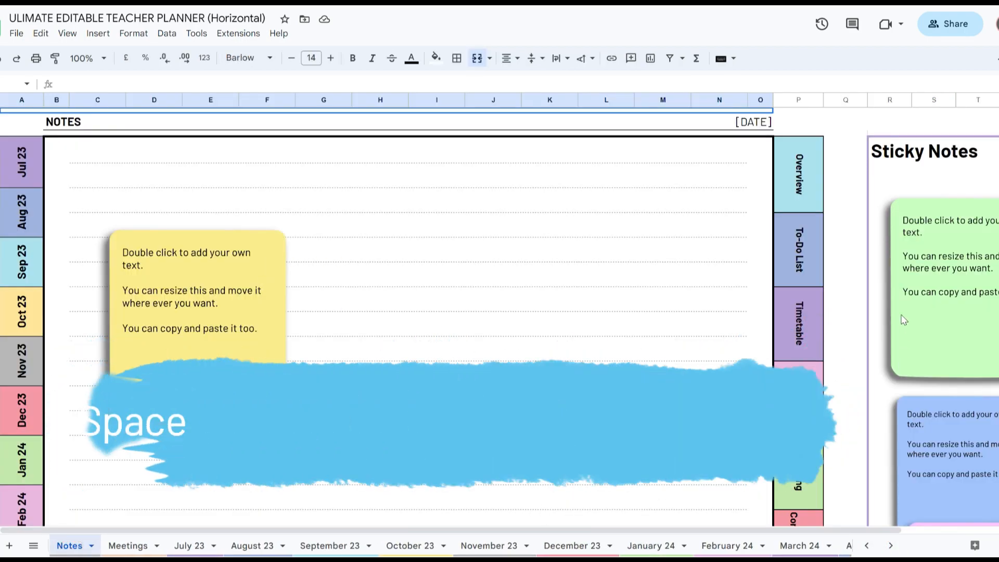
drag(943, 292, 871, 313)
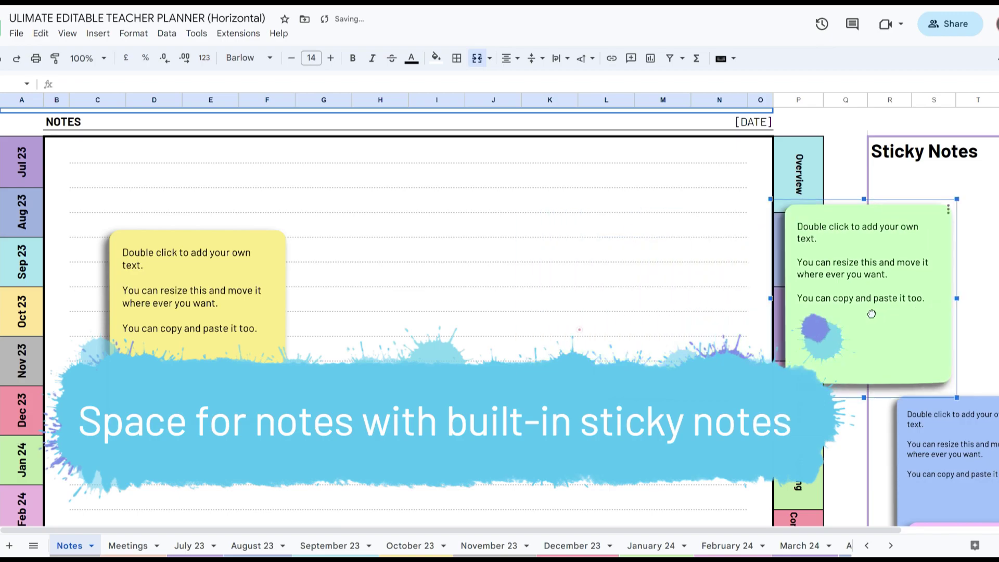
key(ctrl+z)
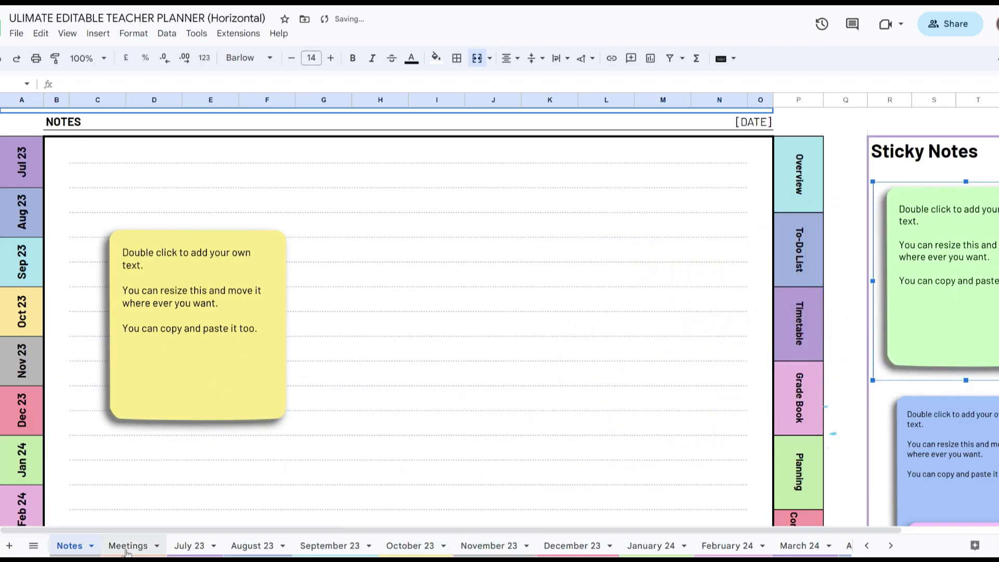
Visit the Meetings minutes sheet, then the July 23 monthly calendar page
click(128, 545)
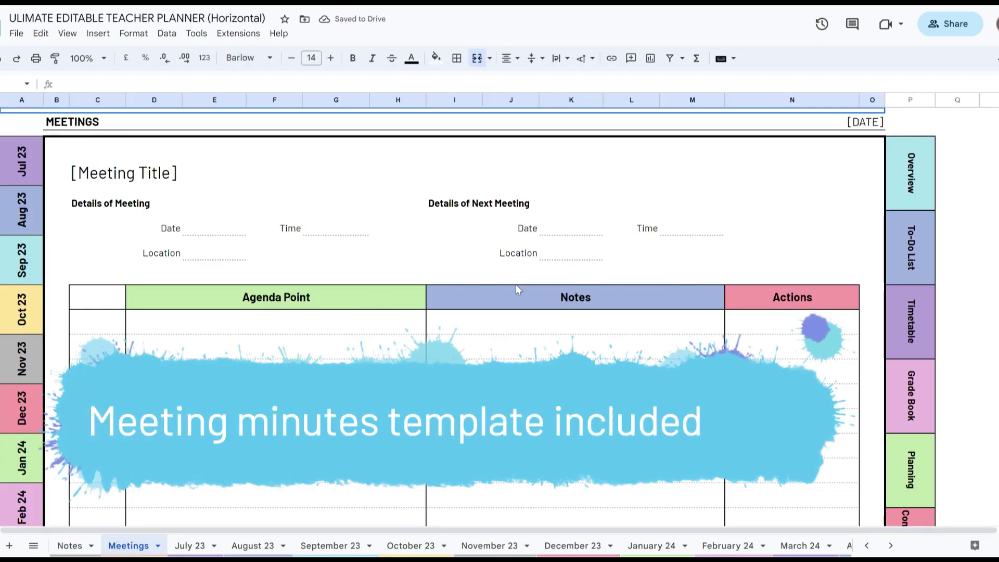
scroll(516, 284, down, 5)
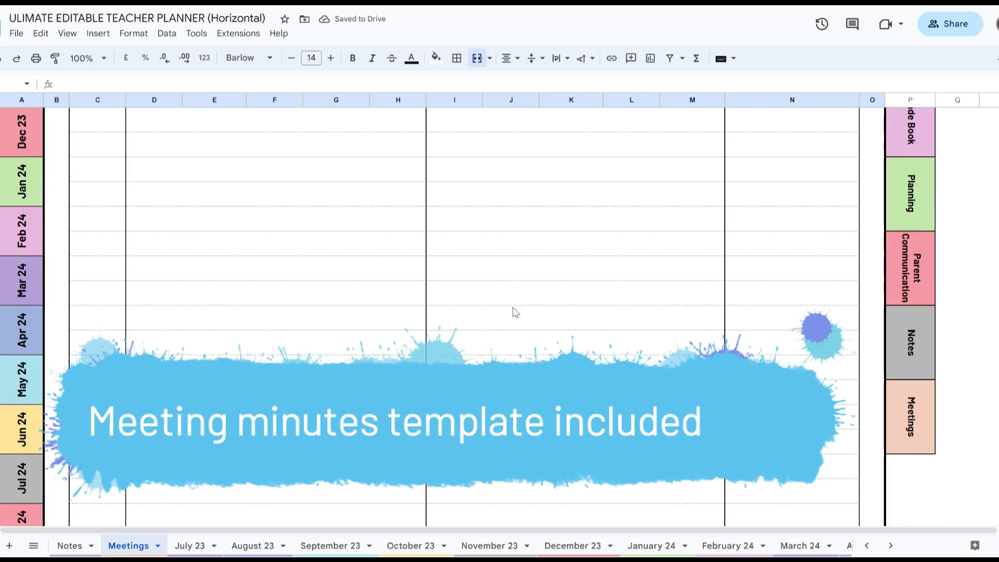
scroll(515, 284, up, 5)
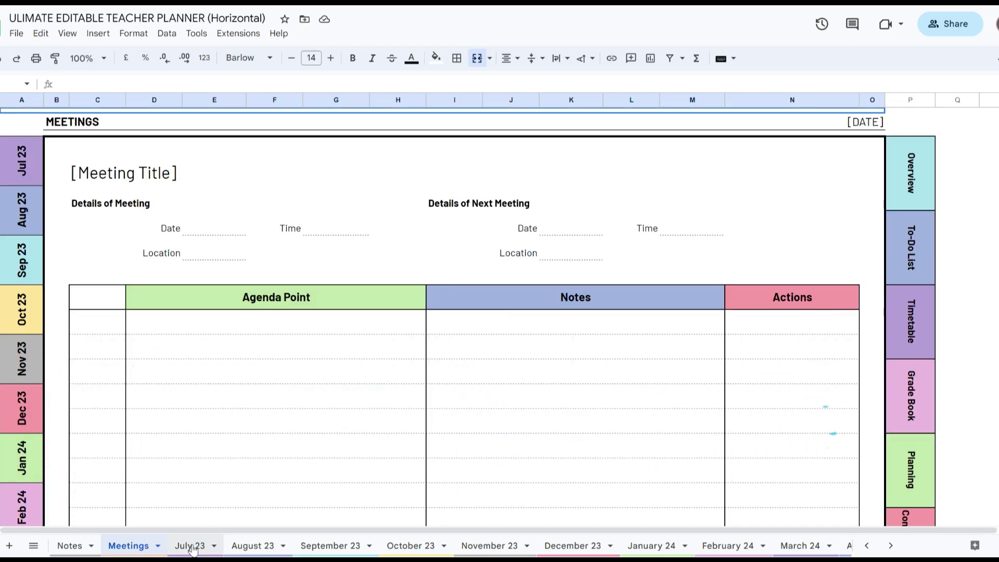
click(193, 546)
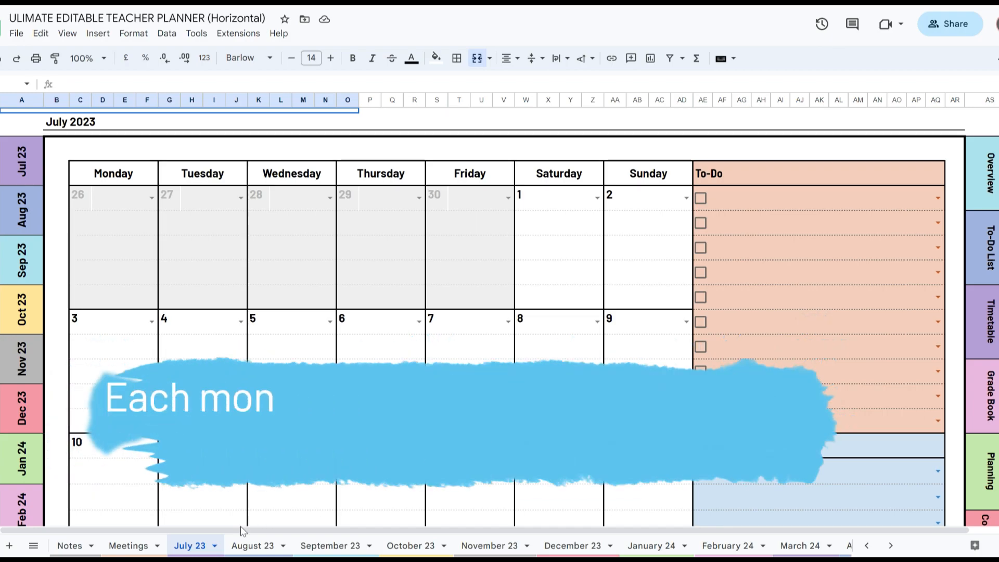
Step through the August 23 and September 23 monthly pages, then reveal the earlier sheet tabs
click(252, 545)
click(335, 546)
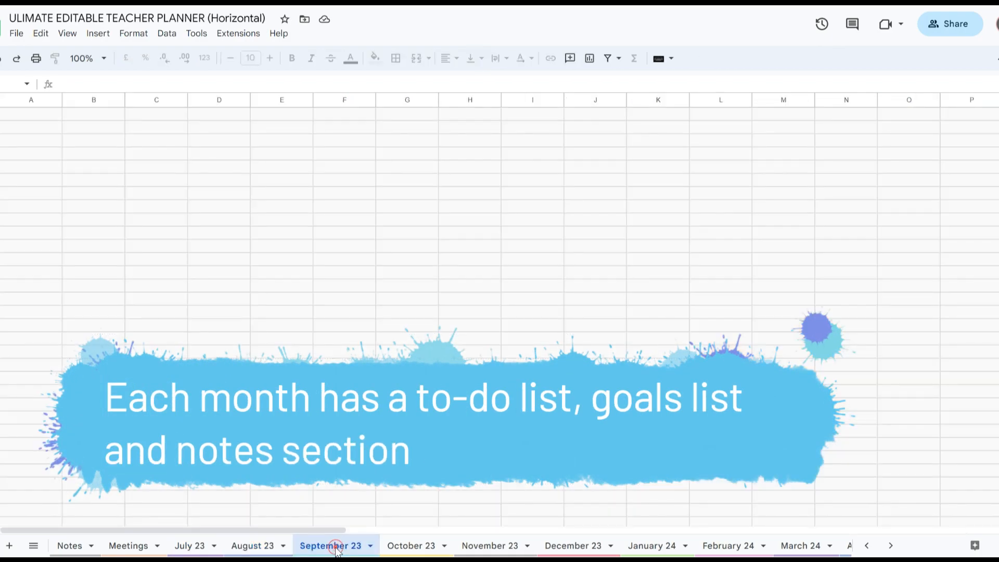
click(864, 545)
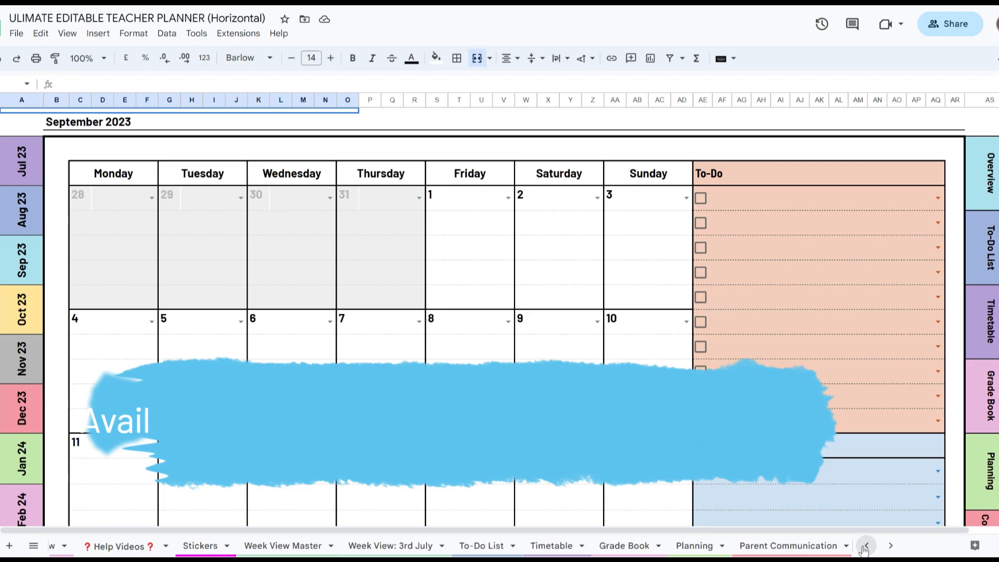